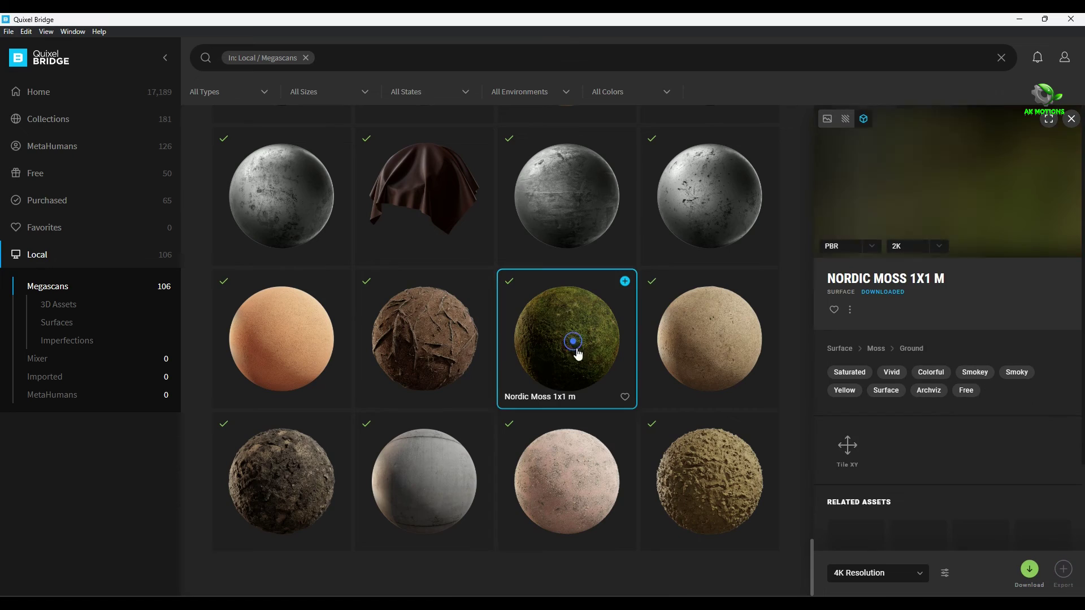
# Preview two brown, rough-textured surfaces among the downloaded Megascans materials in Quixel Bridge.
pyautogui.click(434, 362)
pyautogui.click(301, 473)
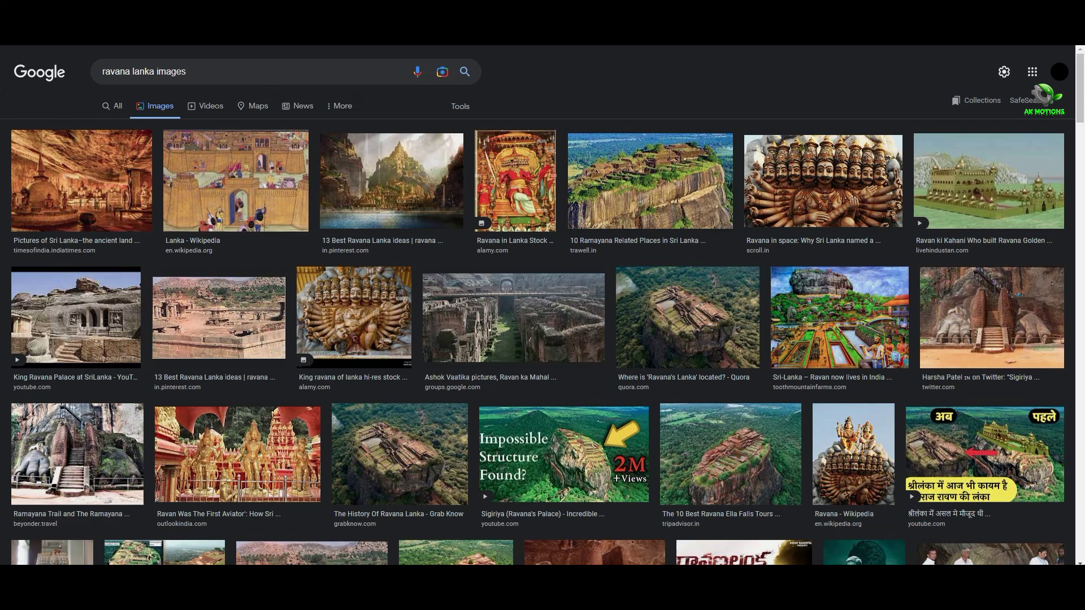
# Switch to the Google image results for "ravana lanka images" and examine the golden palace artworks and rock fortress photos.
pyautogui.click(429, 178)
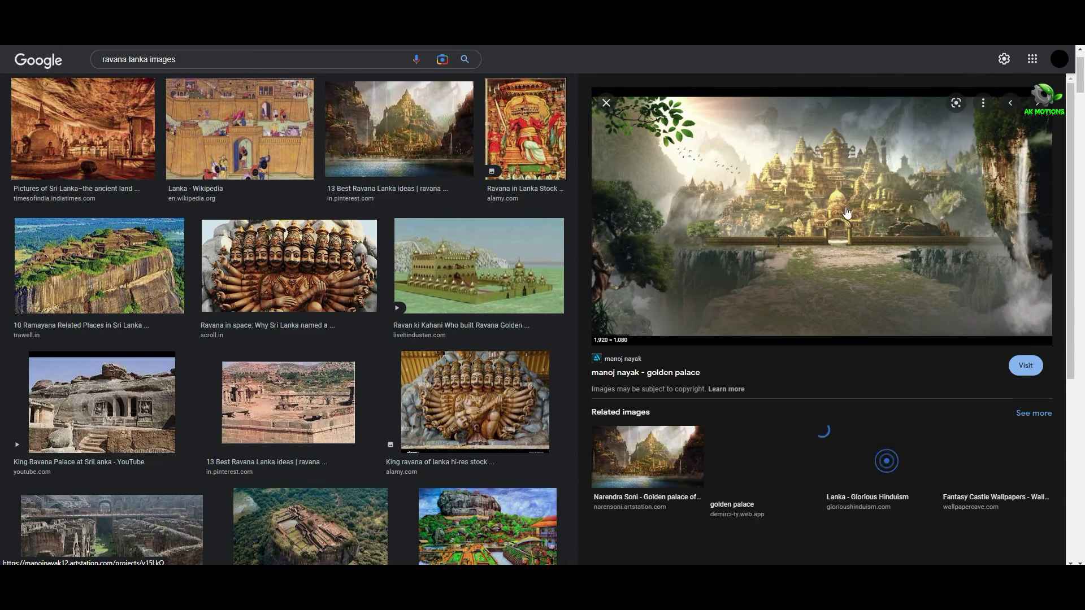
pyautogui.click(1007, 479)
pyautogui.click(648, 455)
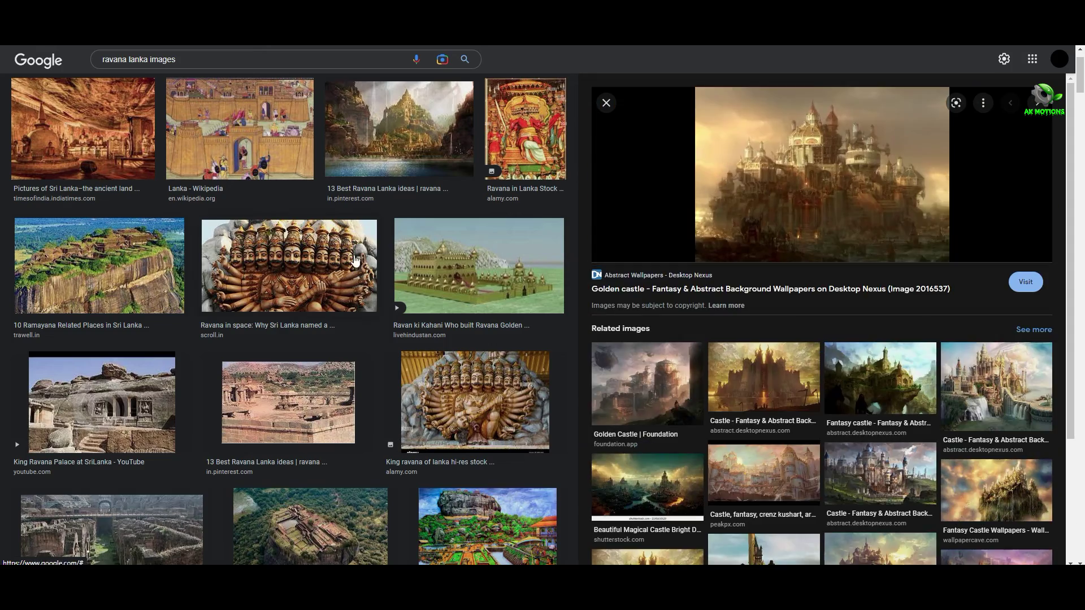
pyautogui.click(128, 299)
pyautogui.click(694, 429)
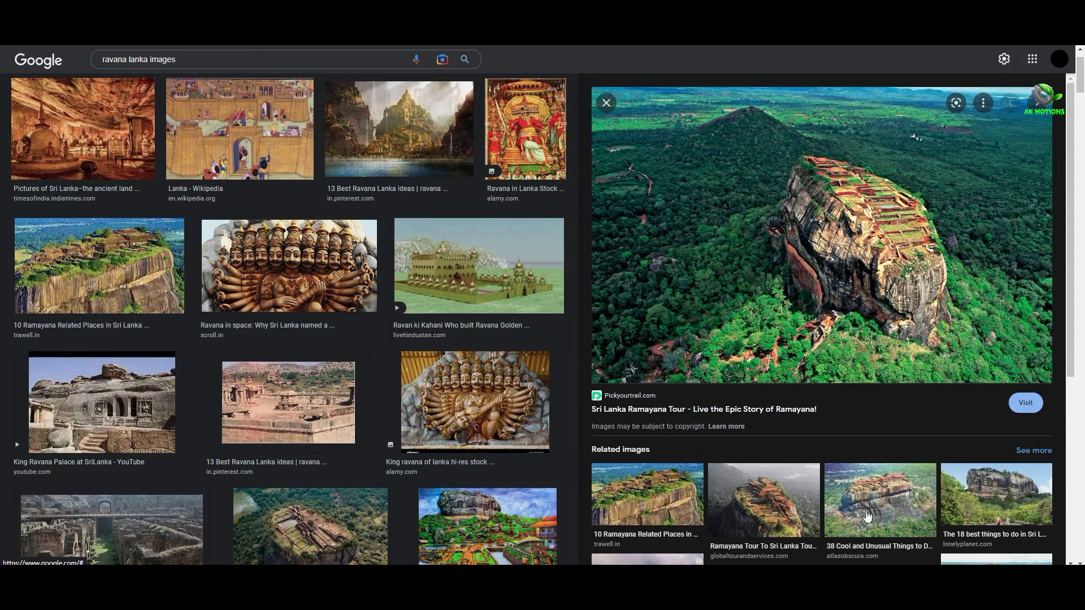
pyautogui.click(868, 515)
pyautogui.click(666, 469)
# Compare further Lanka references: the garden painting, the Ashok Vaatika ruins, the waterfront palace artwork and the Quora aerial rock photo.
pyautogui.click(511, 491)
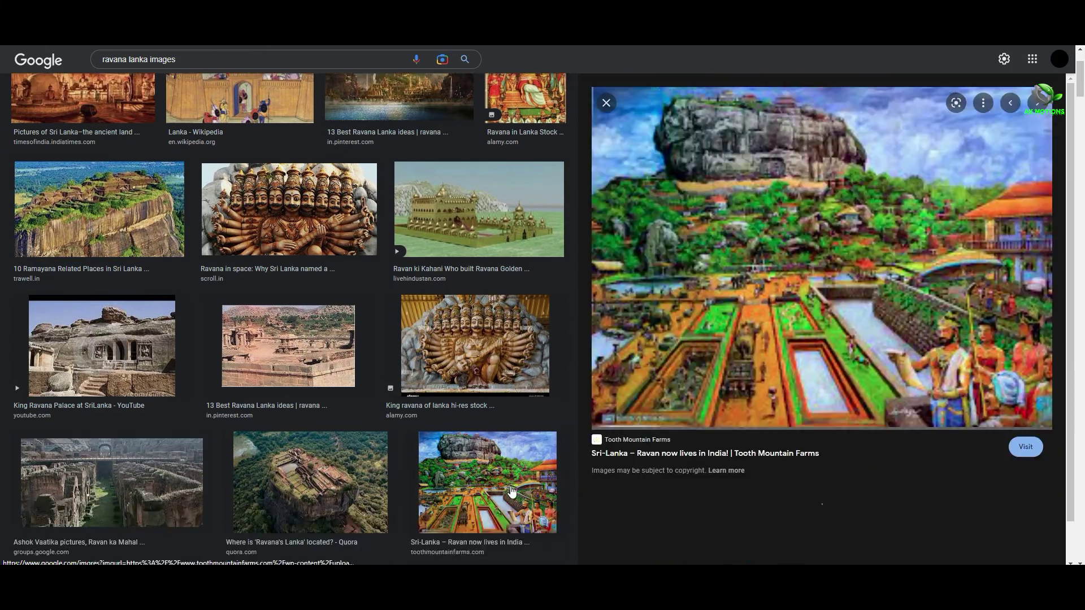
pyautogui.click(112, 483)
pyautogui.scroll(2, 112, 484)
pyautogui.click(107, 441)
pyautogui.scroll(-1, 416, 207)
pyautogui.click(416, 207)
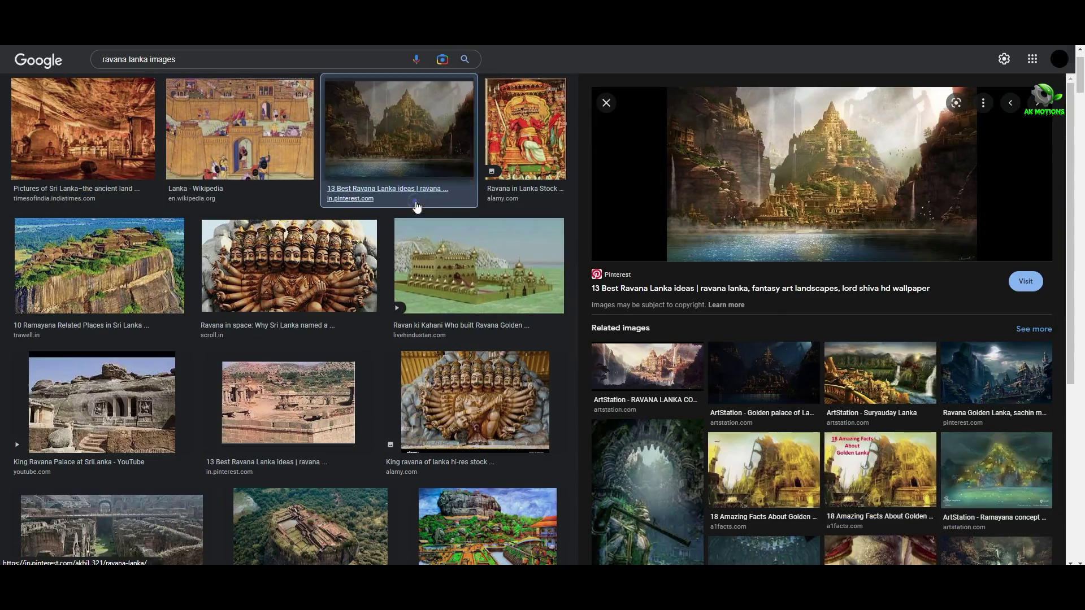
pyautogui.scroll(-3, 988, 476)
pyautogui.scroll(3, 988, 476)
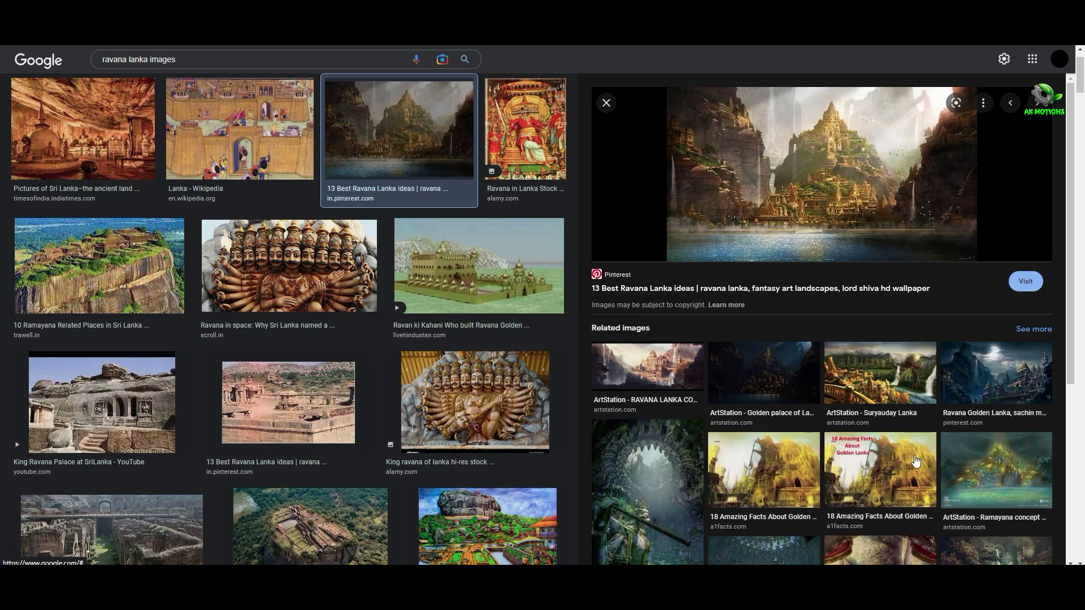
pyautogui.click(310, 526)
pyautogui.scroll(-2, 823, 225)
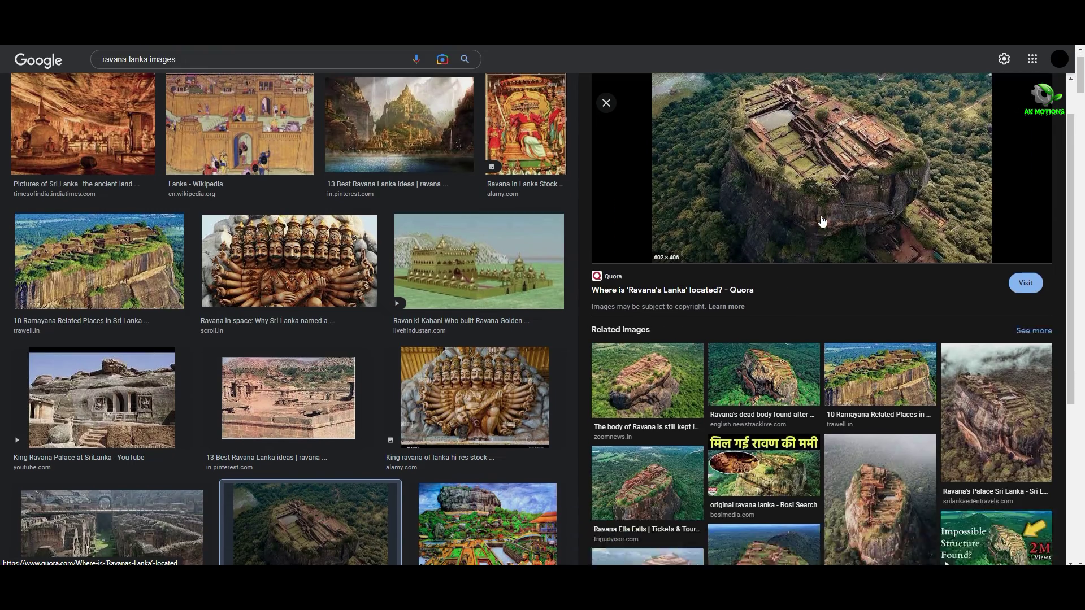
pyautogui.scroll(2, 823, 222)
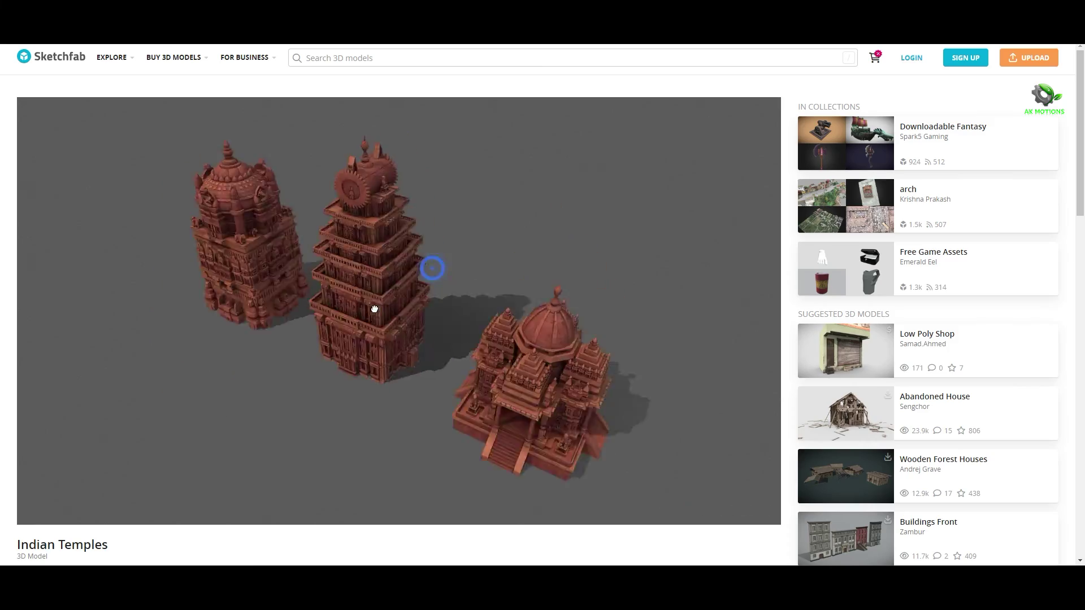
# Switch to Sketchfab and examine the Indian Temples 3D model from different distances and angles.
pyautogui.scroll(5, 376, 310)
pyautogui.scroll(-2, 443, 322)
pyautogui.moveTo(511, 335); pyautogui.dragTo(405, 317)
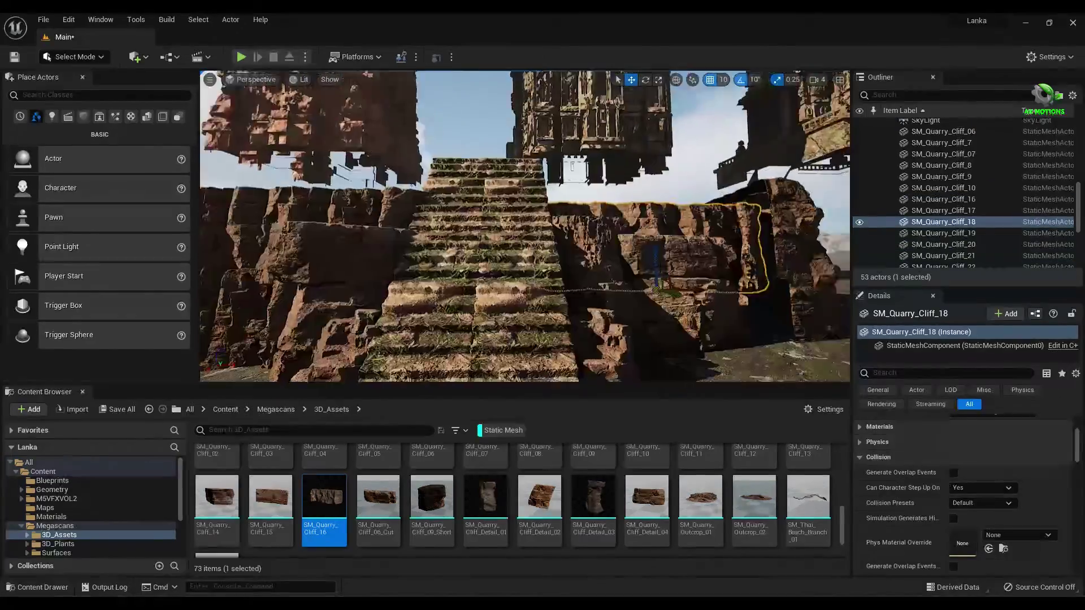
# Switch to Unreal Engine and select the landscape in front of the quarry cliffs and stone stairs.
pyautogui.click(672, 340)
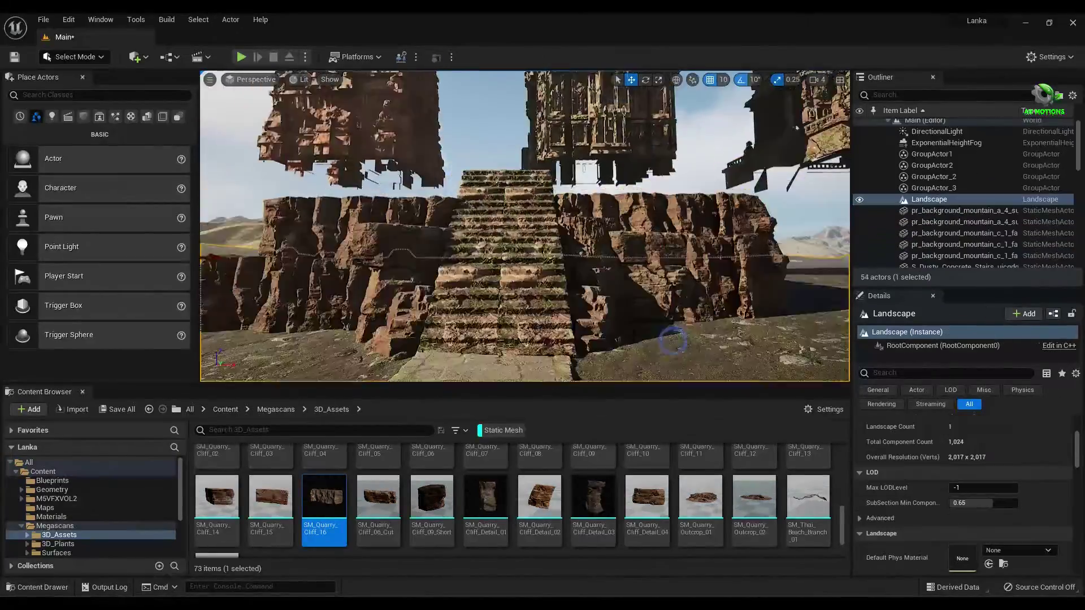
pyautogui.click(260, 236)
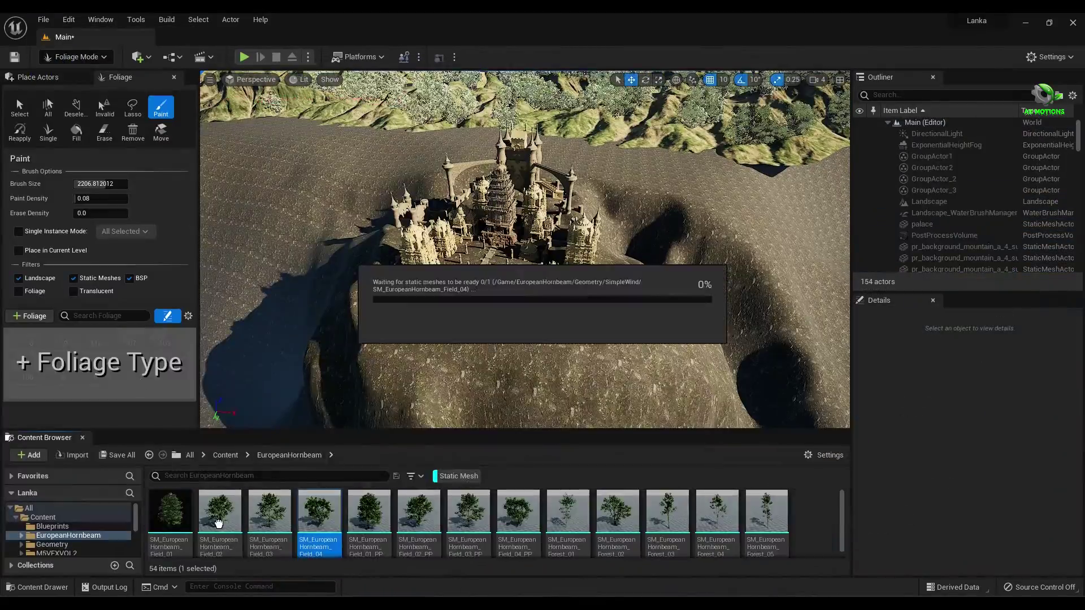
# Add SM_EuropeanHornbeam_Field_02 as a foliage type and paint foliage on the terrain near the castle.
pyautogui.moveTo(220, 511); pyautogui.dragTo(131, 368)
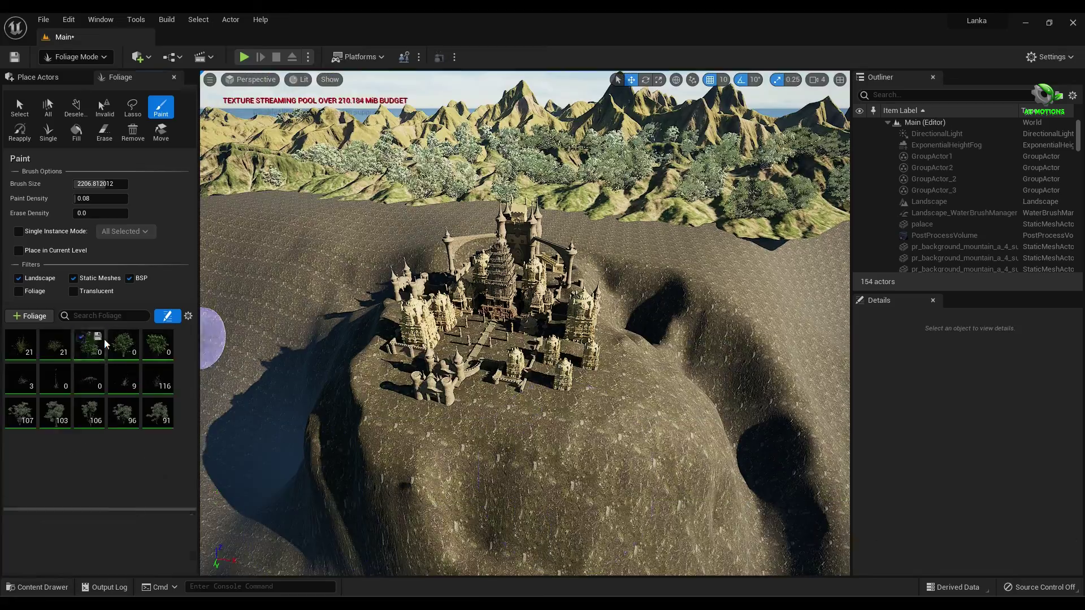
pyautogui.click(327, 237)
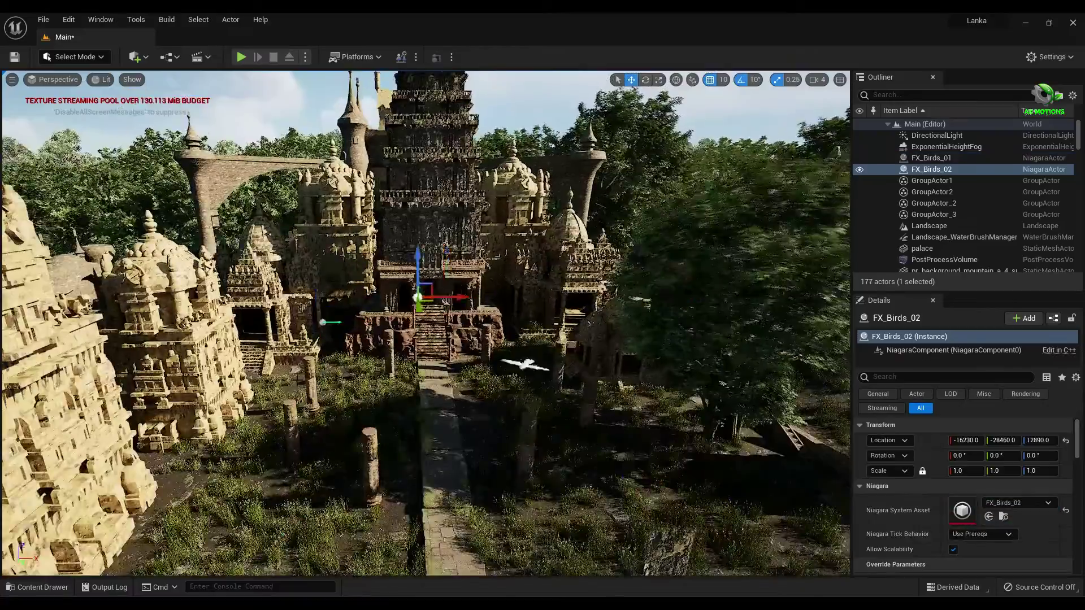
# Open the Content Drawer to browse the project's assets.
pyautogui.hotkey('ctrl', 'space')
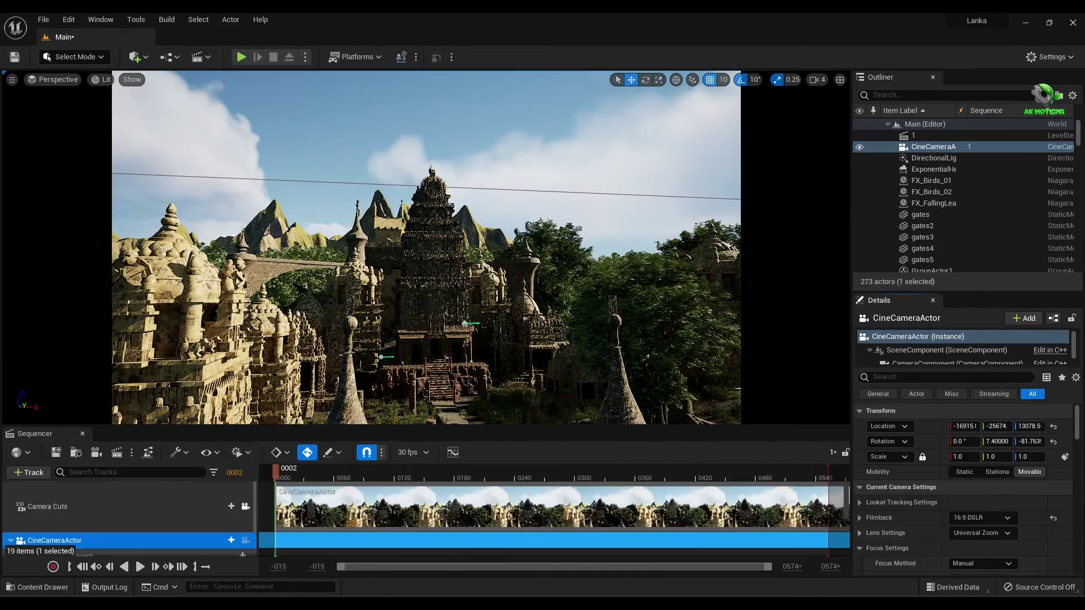
# Fine-tune the CineCameraActor's Z location and select the camera among the level's actors.
pyautogui.moveTo(1029, 426); pyautogui.dragTo(1028, 426)
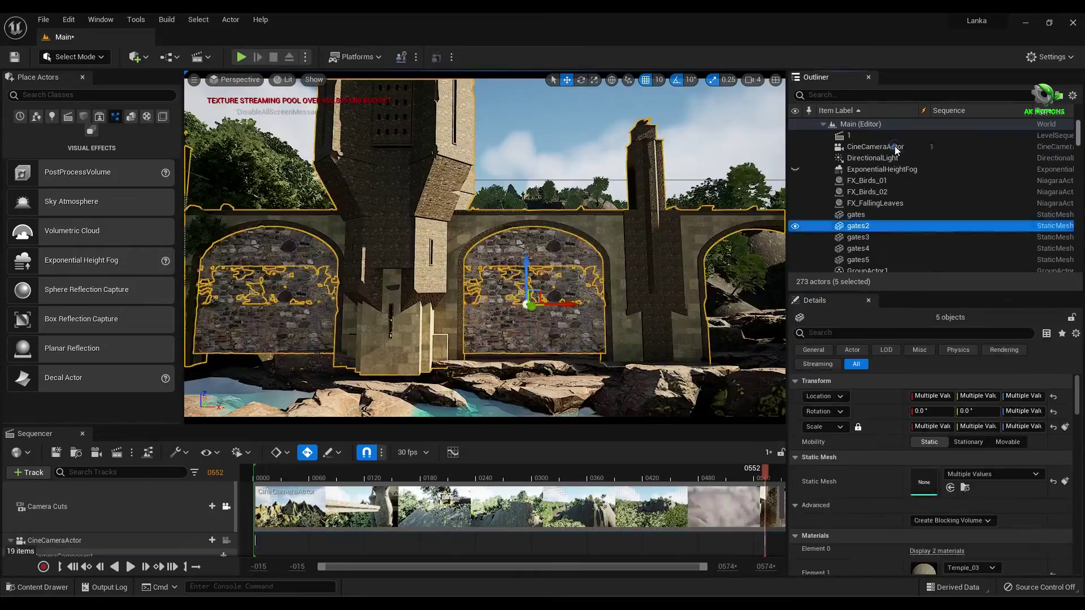
pyautogui.click(895, 148)
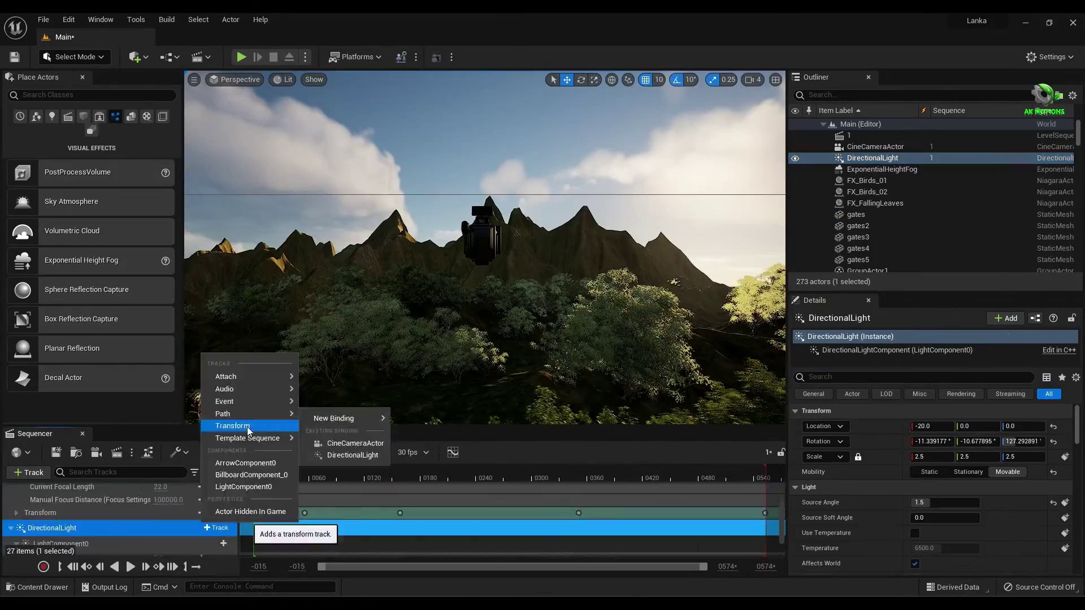
# Add a Transform track to the DirectionalLight in the level sequence.
pyautogui.click(339, 451)
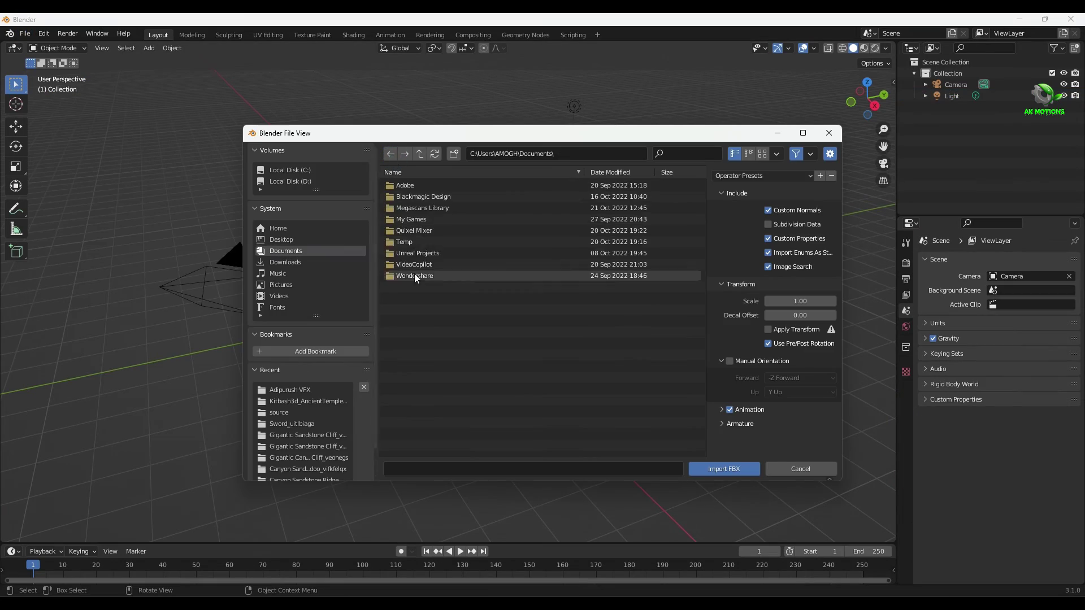
# Switch to Blender and import main temple.fbx from the Adipurush VFX folder.
pyautogui.doubleClick(417, 253)
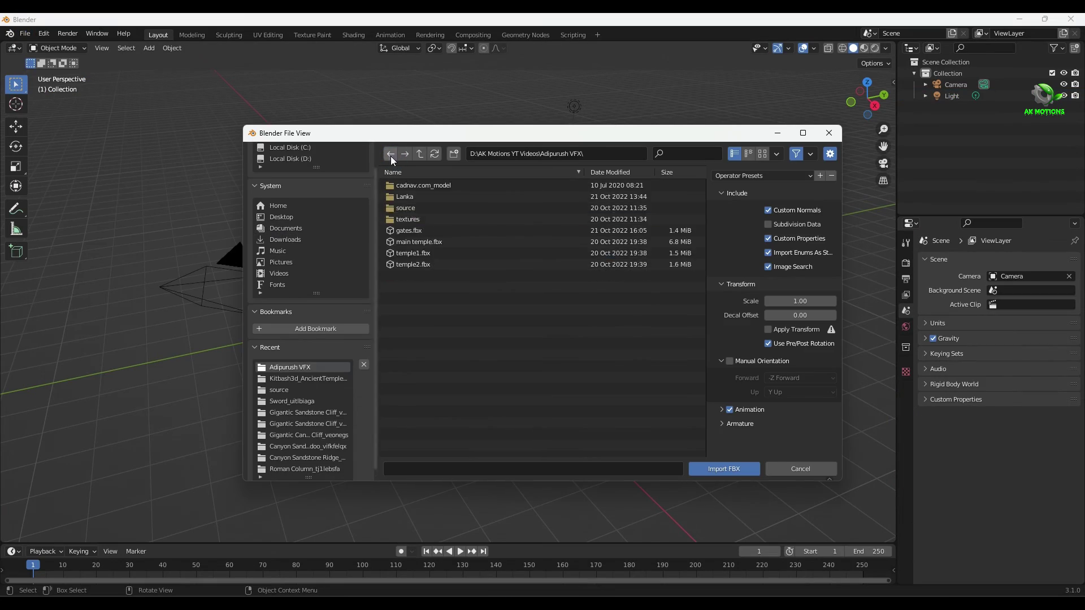
pyautogui.doubleClick(416, 242)
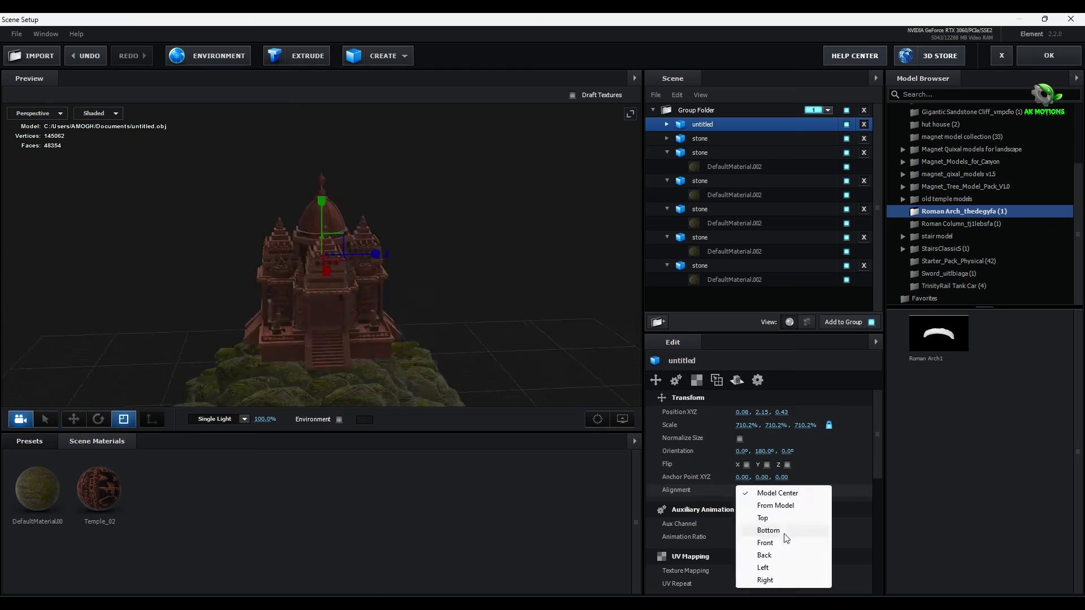
# Switch to Element 3D's Scene Setup and set the temple model's alignment to Bottom.
pyautogui.click(768, 527)
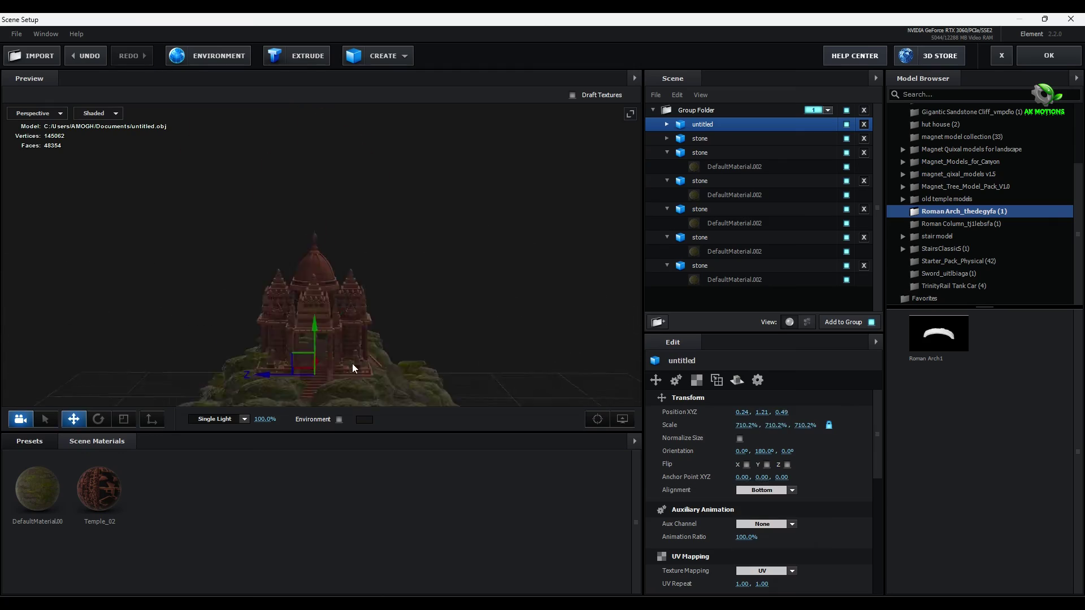